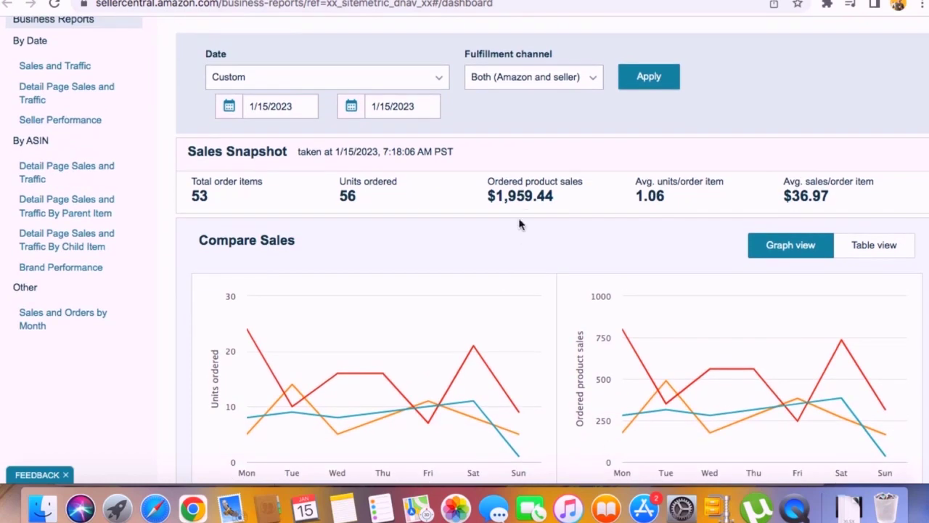
# Step: Set the sales dashboard's custom date range to 1/1/2022 through 1/15/2023, apply it, and check the ordered product sales
pyautogui.click(305, 109)
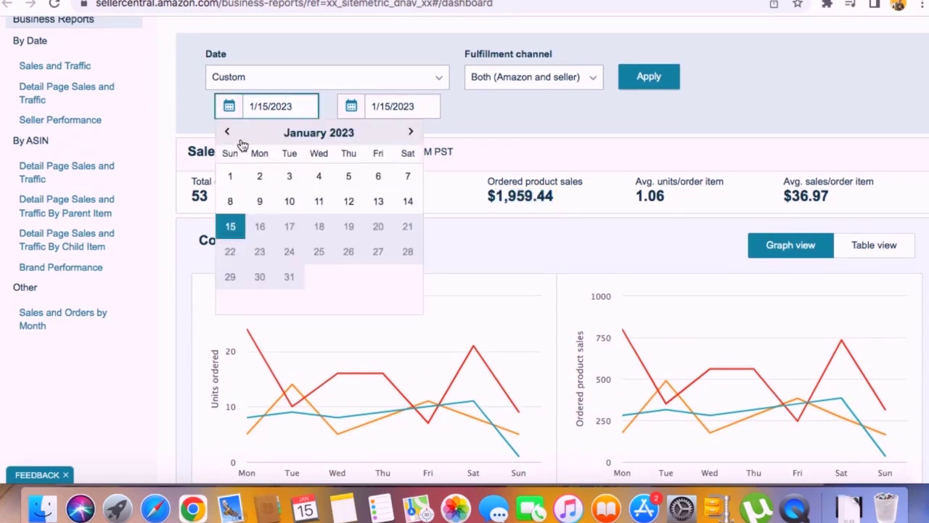
pyautogui.click(239, 138)
pyautogui.click(239, 137)
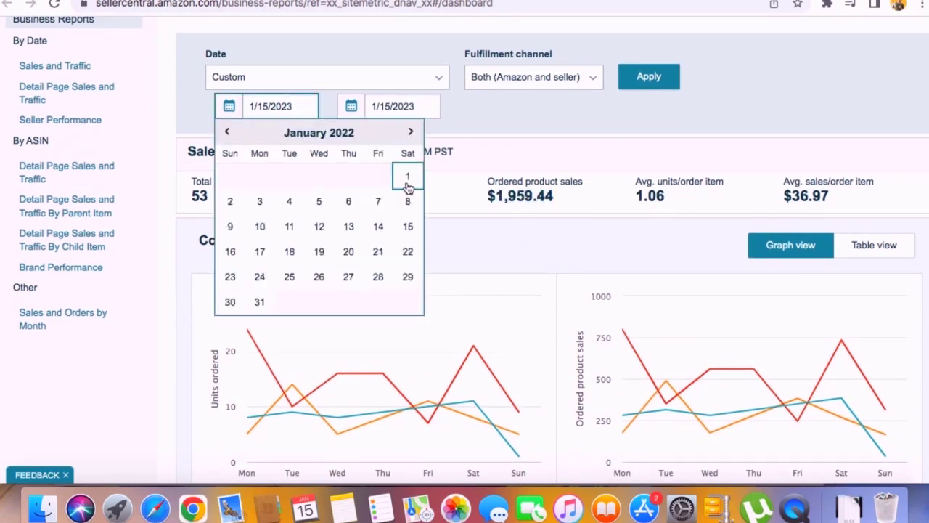
pyautogui.click(408, 178)
pyautogui.click(649, 77)
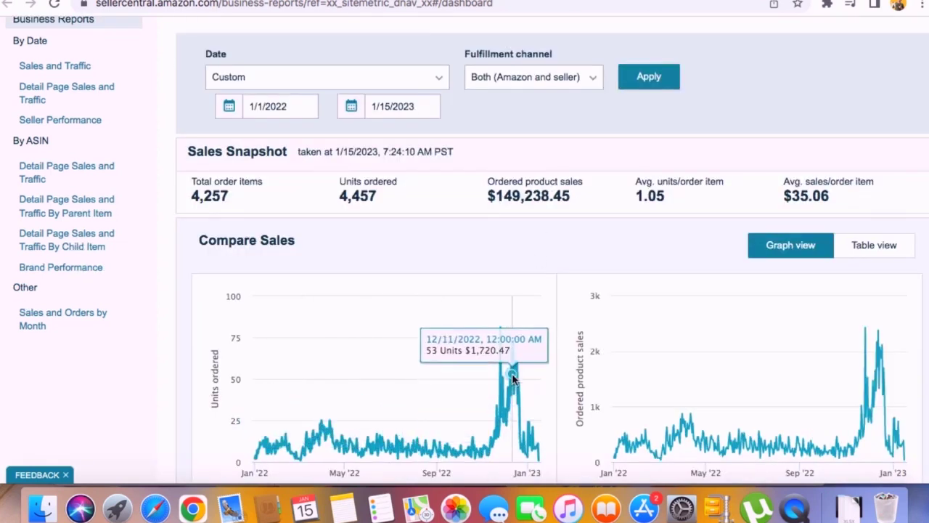
pyautogui.tripleClick(538, 204)
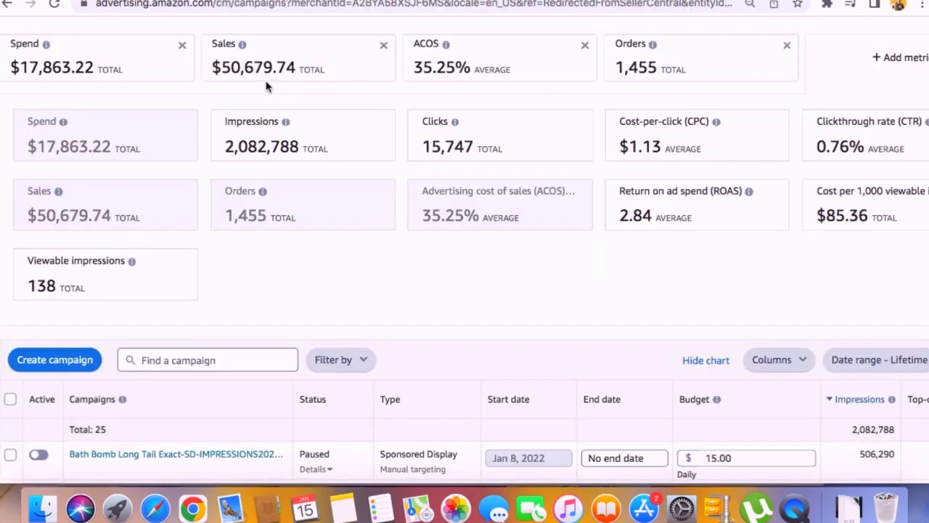
pyautogui.tripleClick(67, 67)
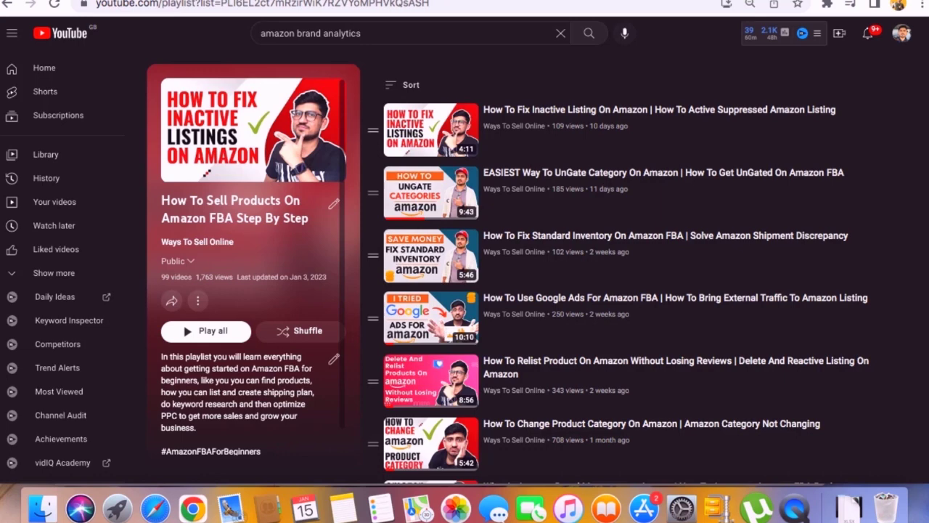
pyautogui.scroll(-3, 672, 211)
pyautogui.scroll(3, 671, 211)
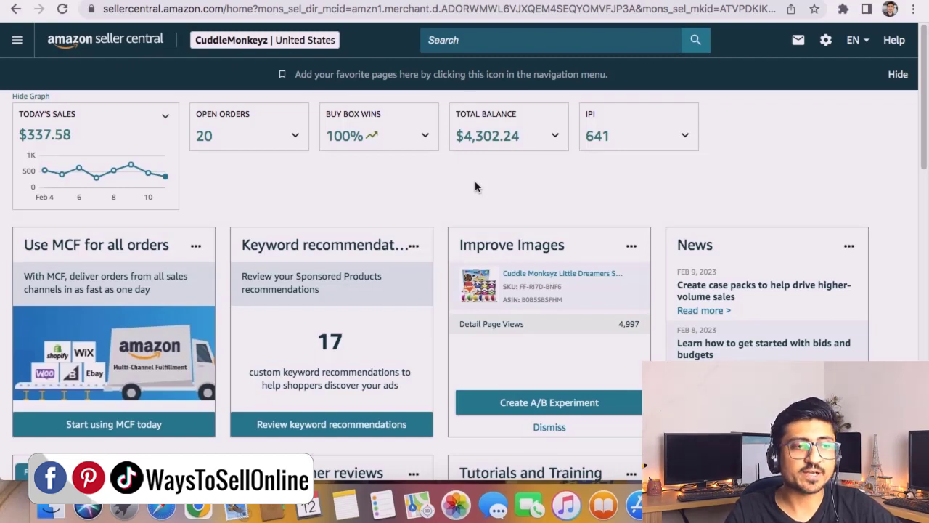
# Step: Open the FBA shipments queue from the inventory section of Seller Central
pyautogui.click(20, 42)
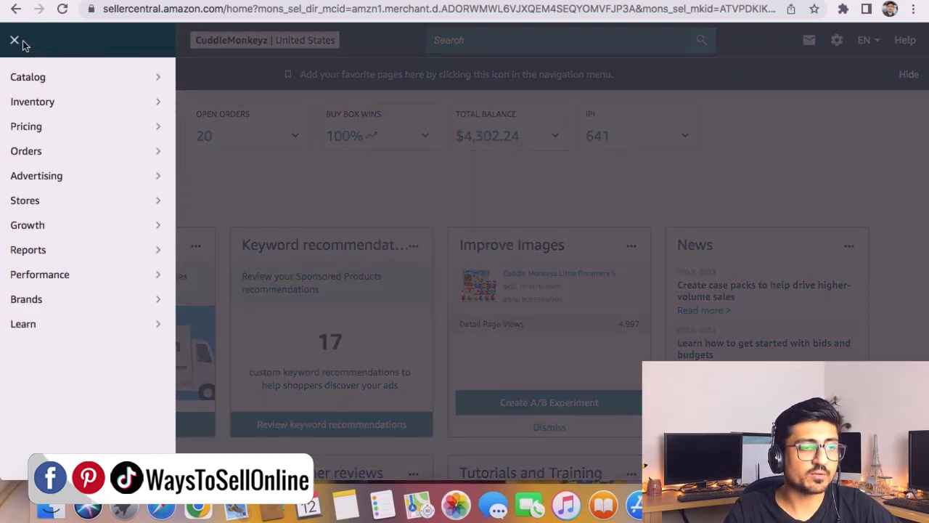
pyautogui.moveTo(51, 109)
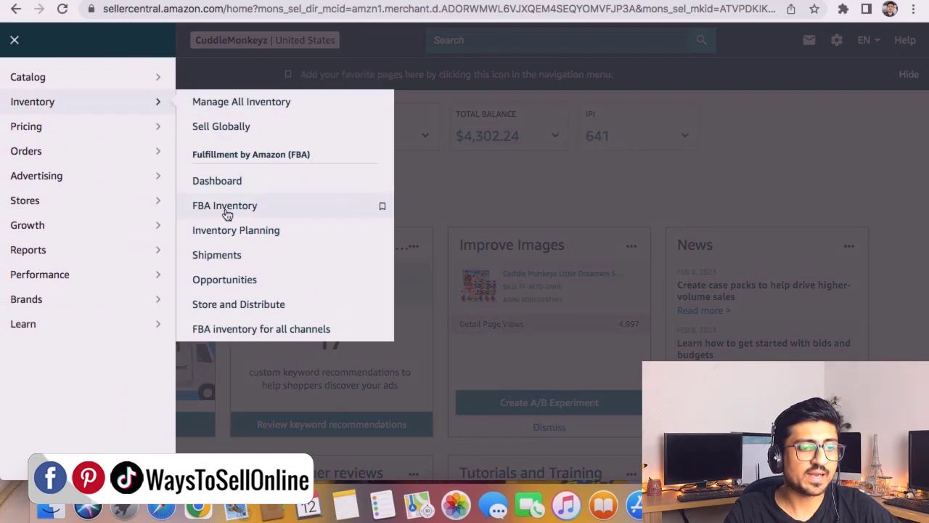
pyautogui.click(228, 255)
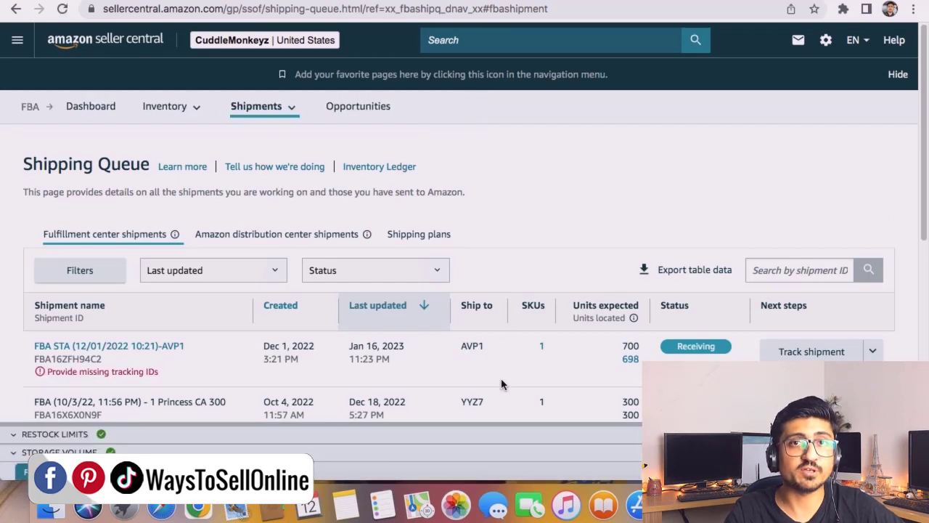
# Step: Review the shipping queue, comparing expected and located units and checking the status of the December 1, 2022 AVP1 shipment
pyautogui.scroll(-5, 498, 381)
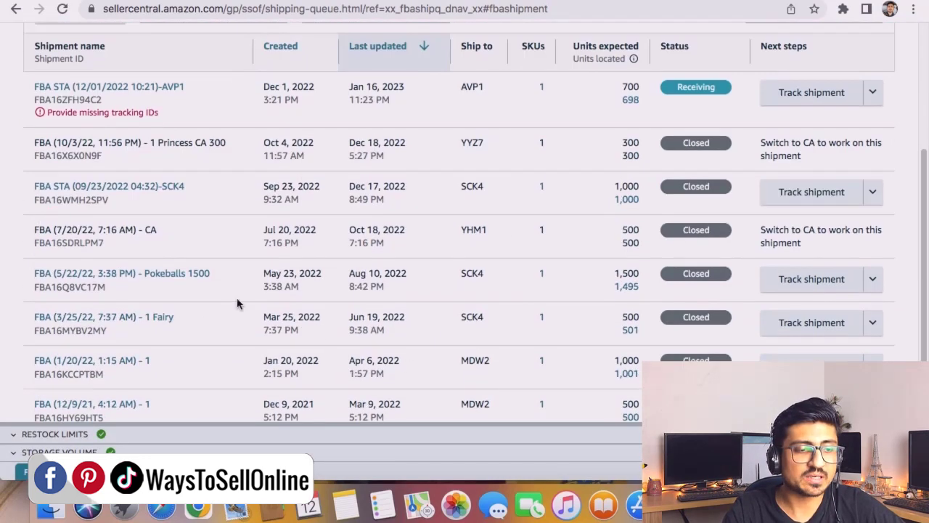
pyautogui.scroll(-5, 236, 302)
pyautogui.scroll(6, 339, 266)
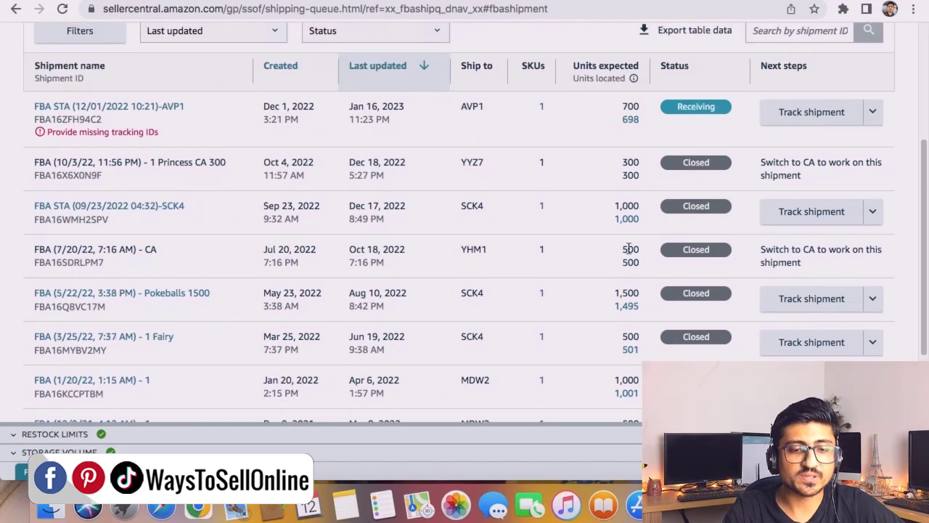
pyautogui.scroll(4, 508, 304)
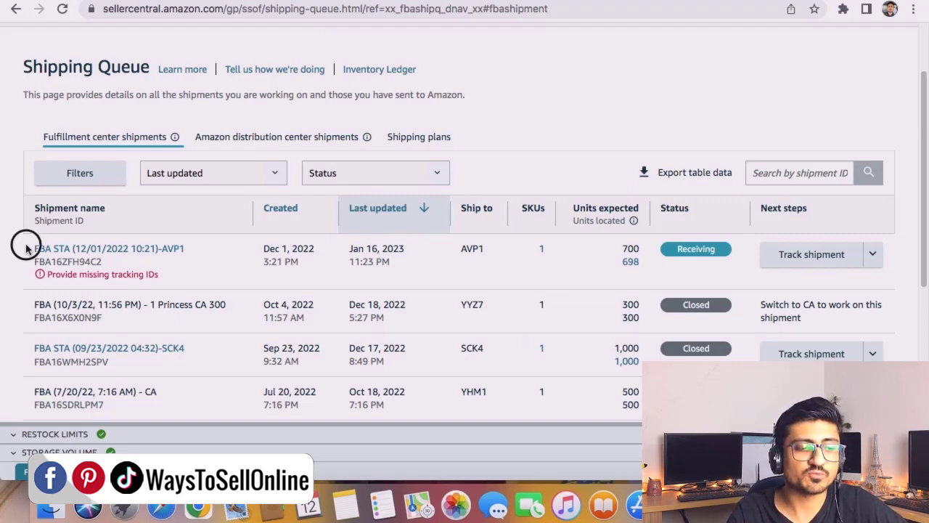
pyautogui.moveTo(24, 244); pyautogui.dragTo(177, 267)
pyautogui.click(548, 282)
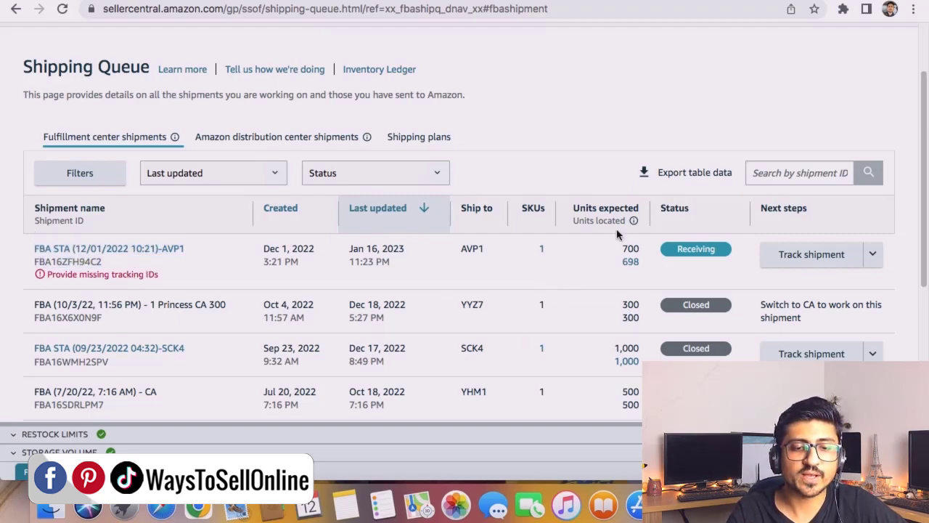
pyautogui.click(676, 249)
pyautogui.click(721, 251)
pyautogui.click(740, 251)
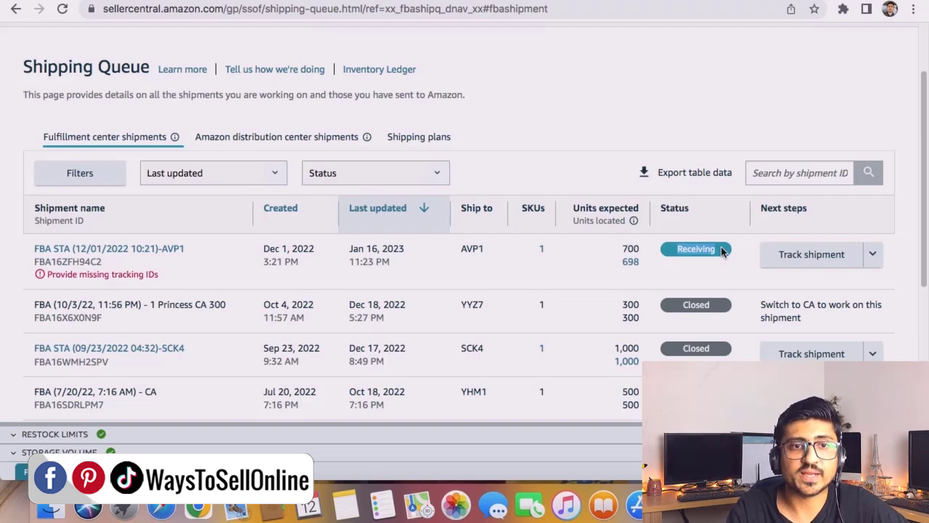
# Step: Open the FBA STA (12/01/2022 10:21)-AVP1 shipment summary and examine its event timeline from creation through receiving
pyautogui.click(135, 248)
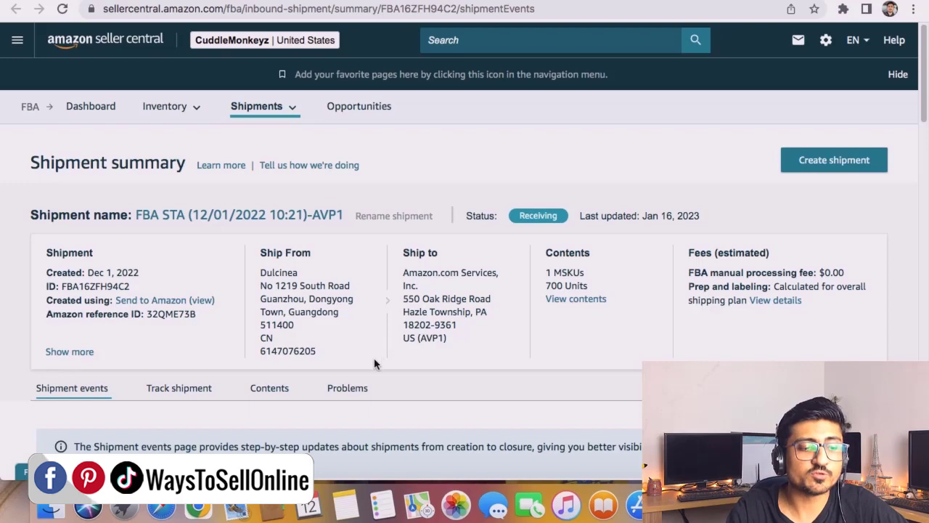
pyautogui.scroll(-10, 374, 358)
pyautogui.scroll(4, 324, 197)
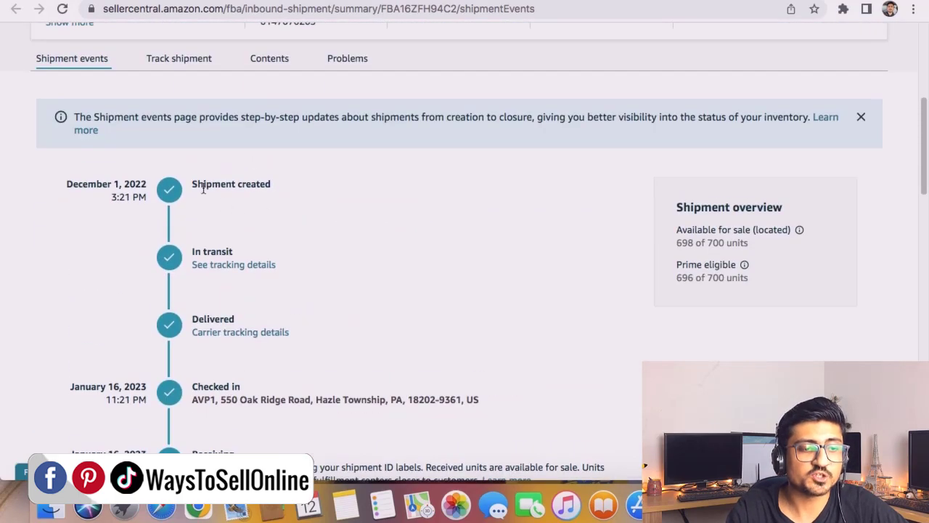
pyautogui.moveTo(192, 185); pyautogui.dragTo(347, 182)
pyautogui.moveTo(204, 251); pyautogui.dragTo(265, 251)
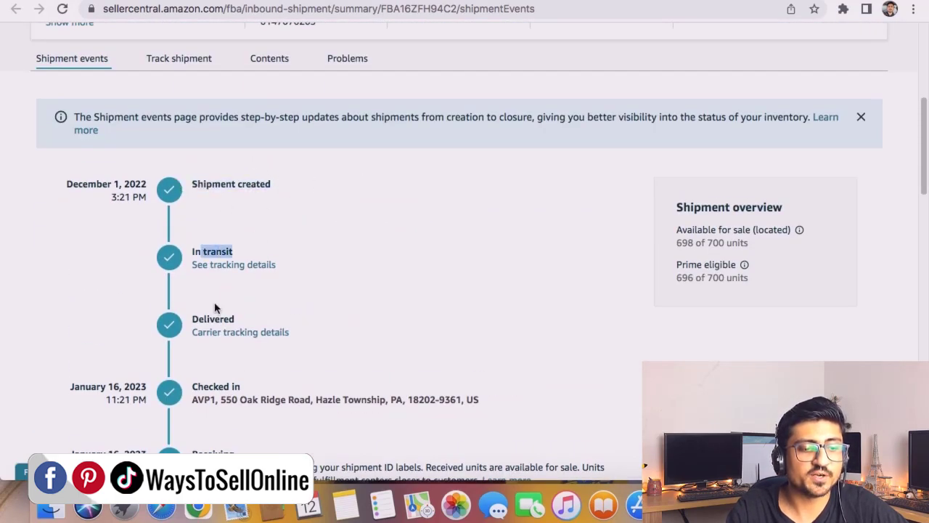
pyautogui.moveTo(204, 319); pyautogui.dragTo(236, 321)
pyautogui.scroll(-3, 324, 345)
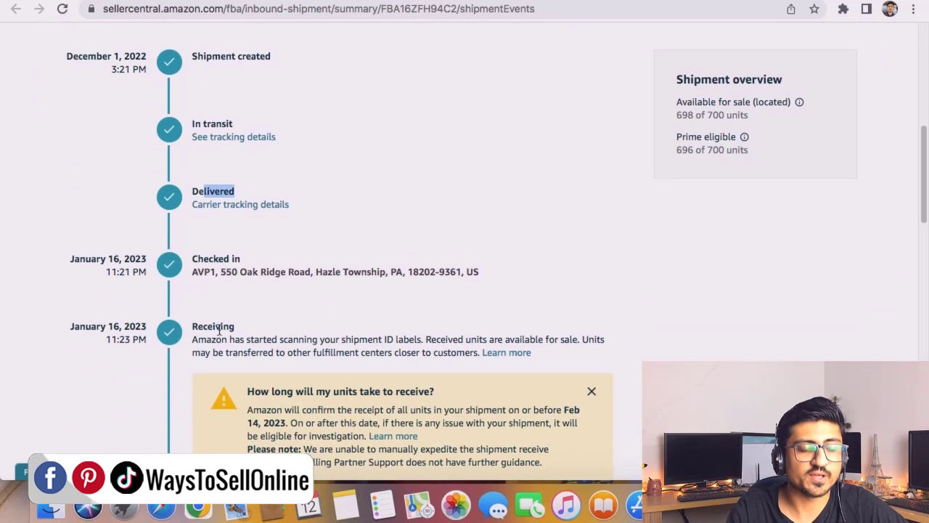
pyautogui.scroll(1, 241, 304)
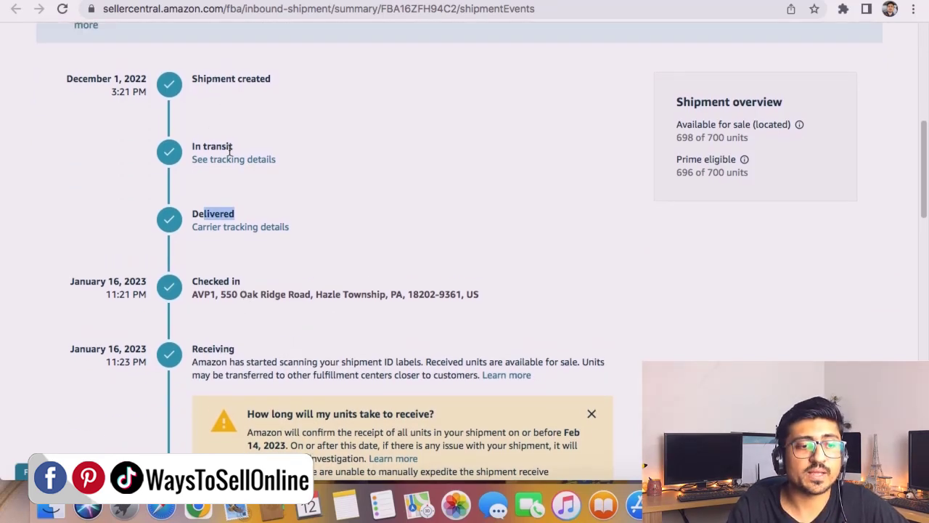
pyautogui.click(297, 215)
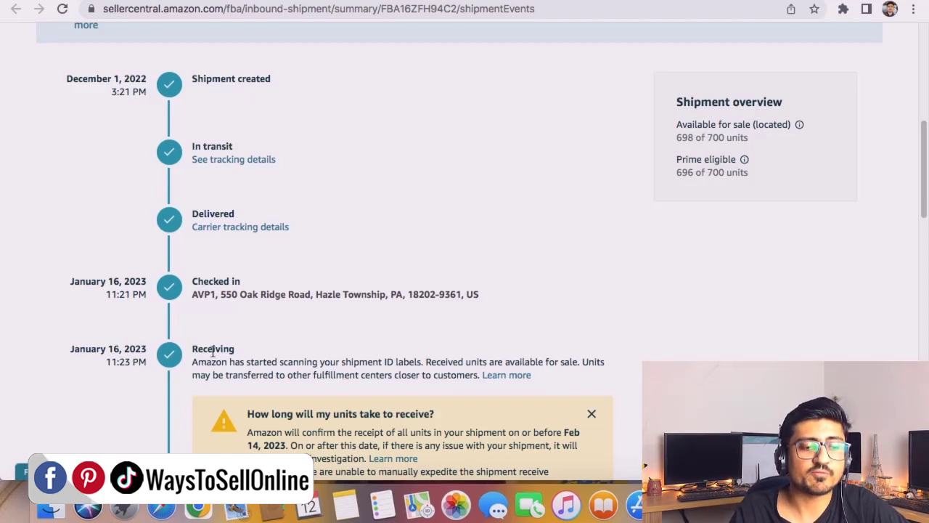
pyautogui.scroll(-10, 211, 349)
pyautogui.scroll(15, 221, 351)
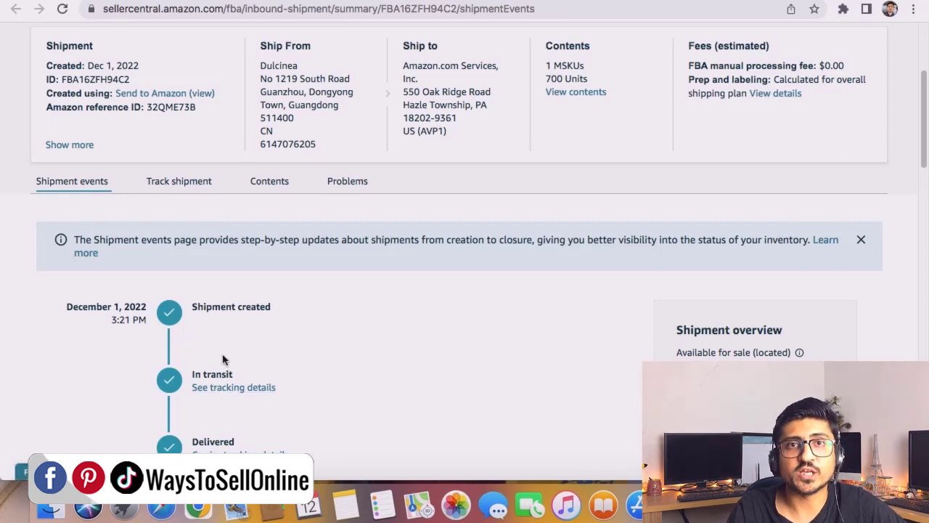
# Step: Open the Send to Amazon workflow behind the shipment and examine the Step 1 inventory details, including boxes, units and units per box
pyautogui.moveTo(46, 93); pyautogui.dragTo(195, 96)
pyautogui.click(193, 94)
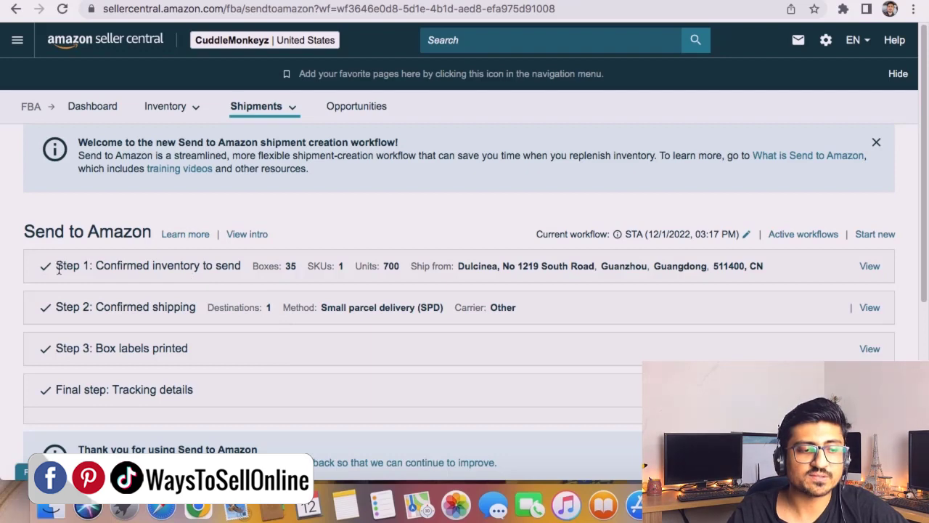
pyautogui.moveTo(56, 266); pyautogui.dragTo(325, 266)
pyautogui.click(307, 268)
pyautogui.doubleClick(388, 265)
pyautogui.click(869, 267)
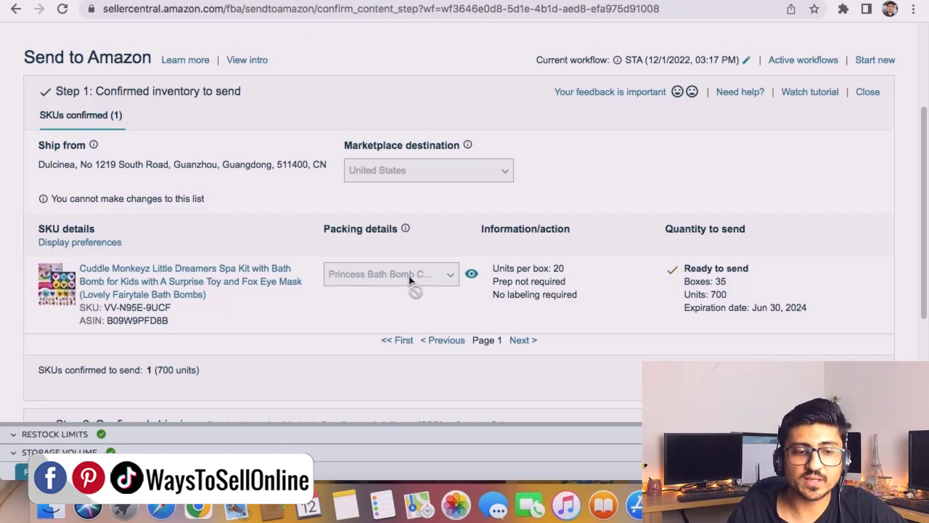
pyautogui.doubleClick(503, 269)
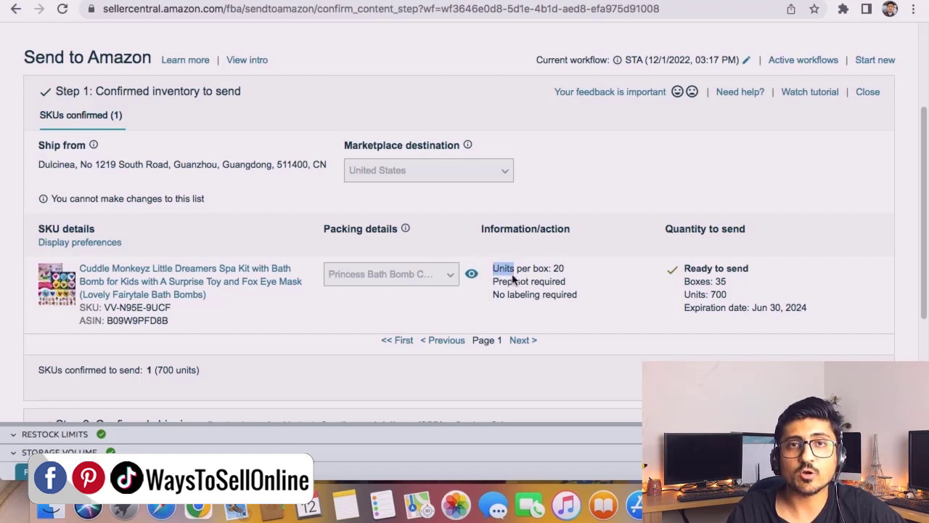